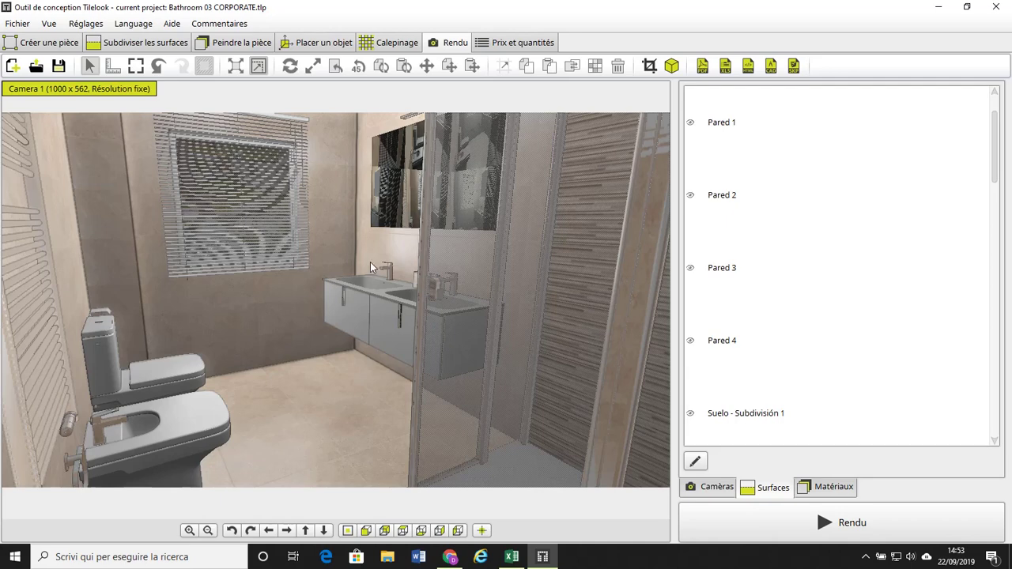
- Show the project's cameras and pull the Camera 1 view back outside the room until the door and both adjoining sides are in frame
click(717, 487)
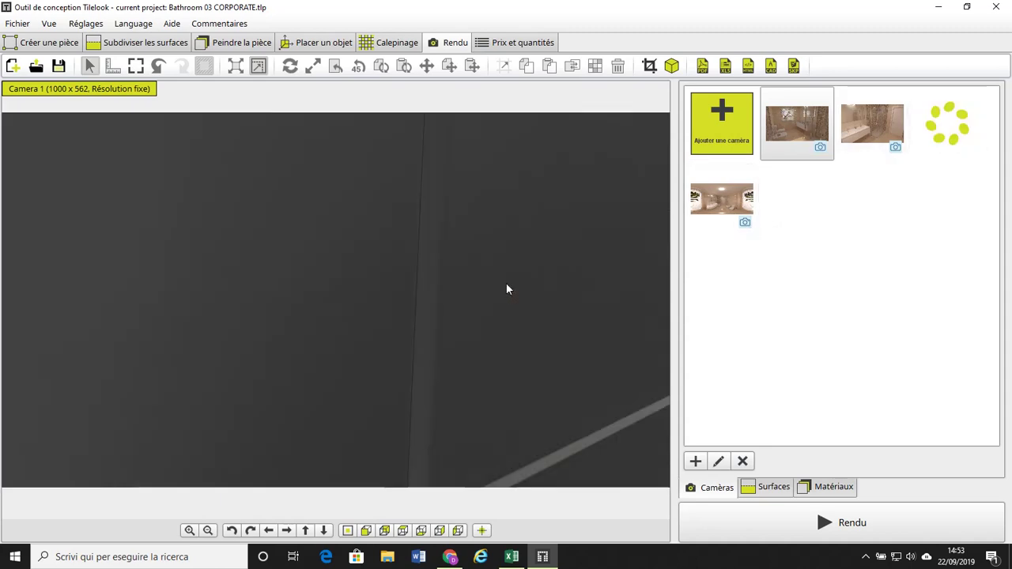
scroll(506, 283, down, 1)
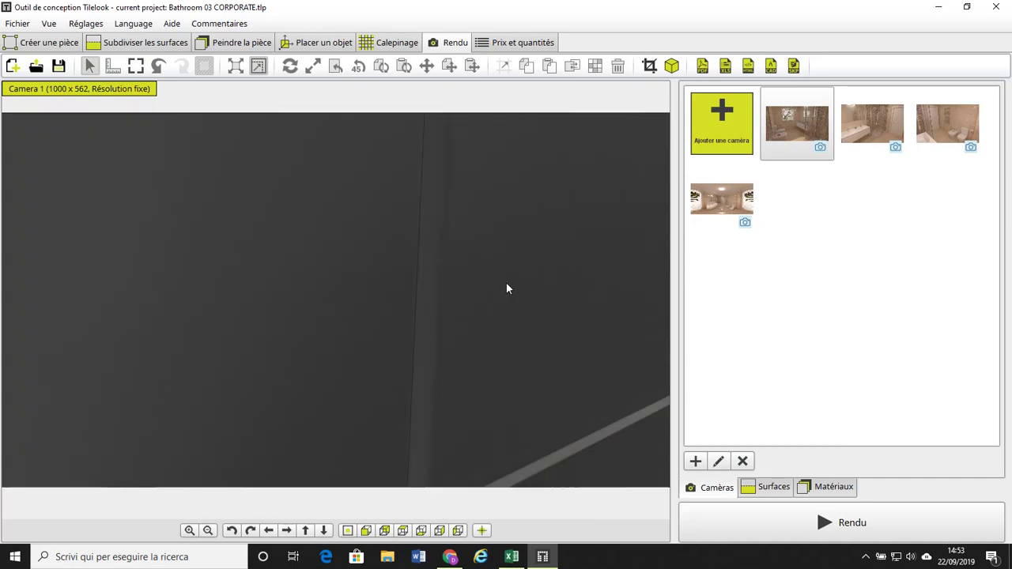
scroll(507, 287, up, 1)
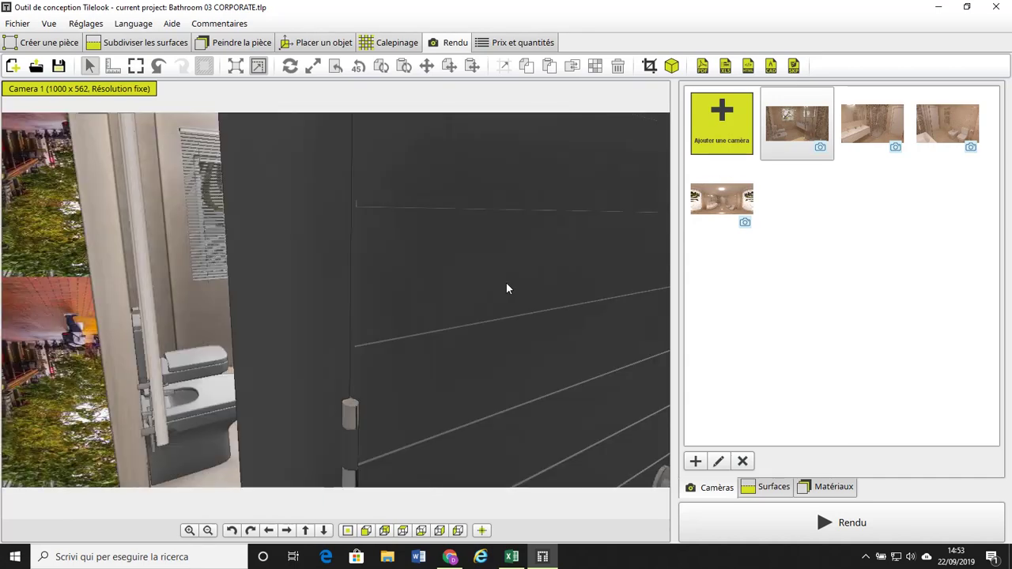
scroll(507, 287, up, 1)
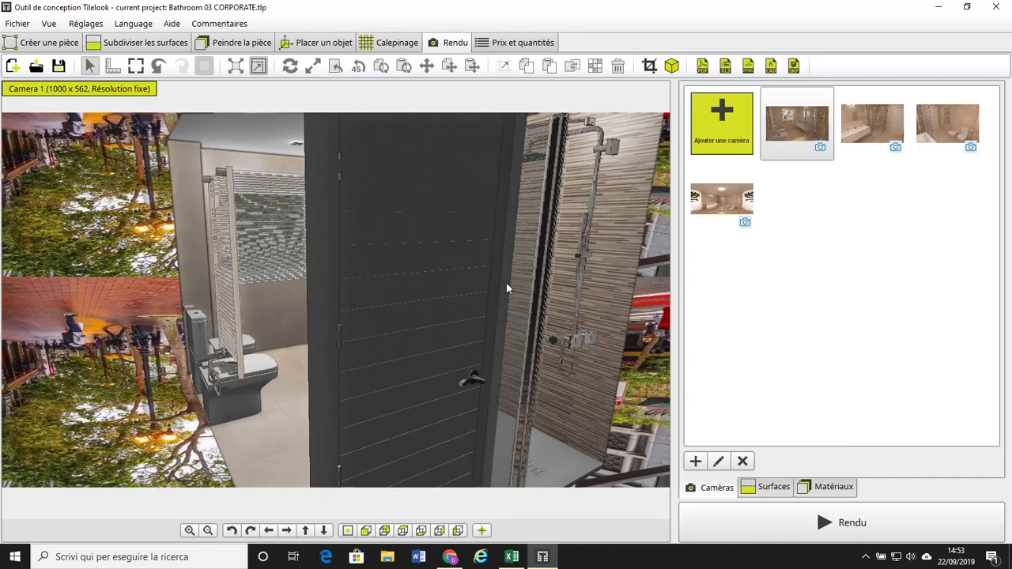
scroll(506, 287, up, 1)
scroll(507, 287, up, 1)
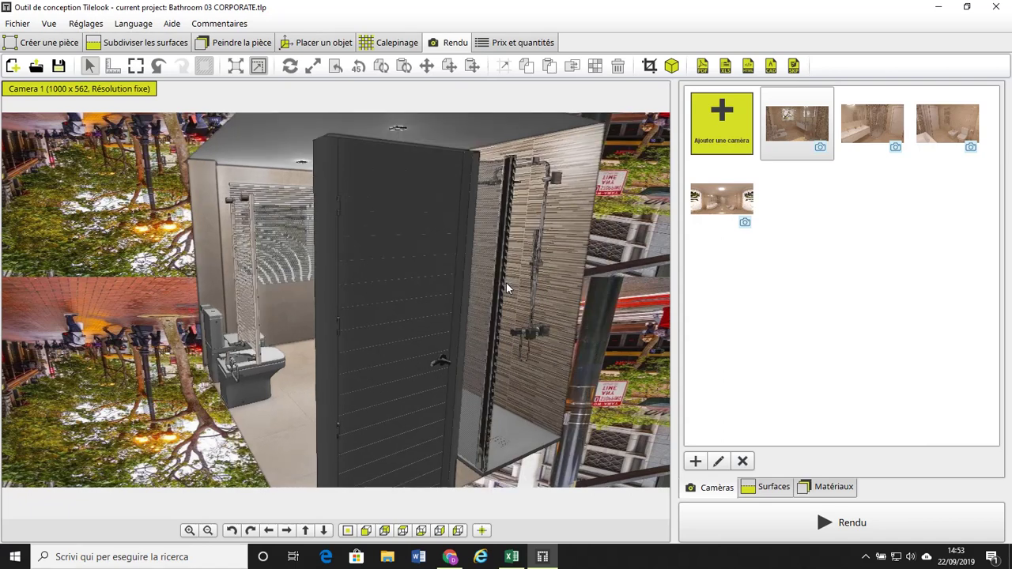
scroll(507, 287, up, 1)
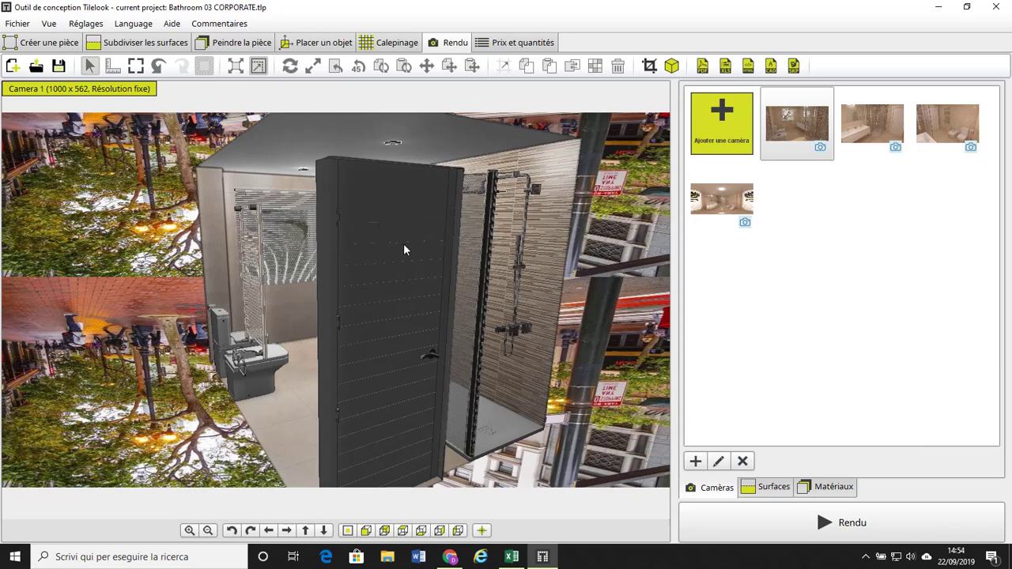
- Deactivate the door object (Door 63) in the room's wall while keeping it in the project's object list
click(322, 43)
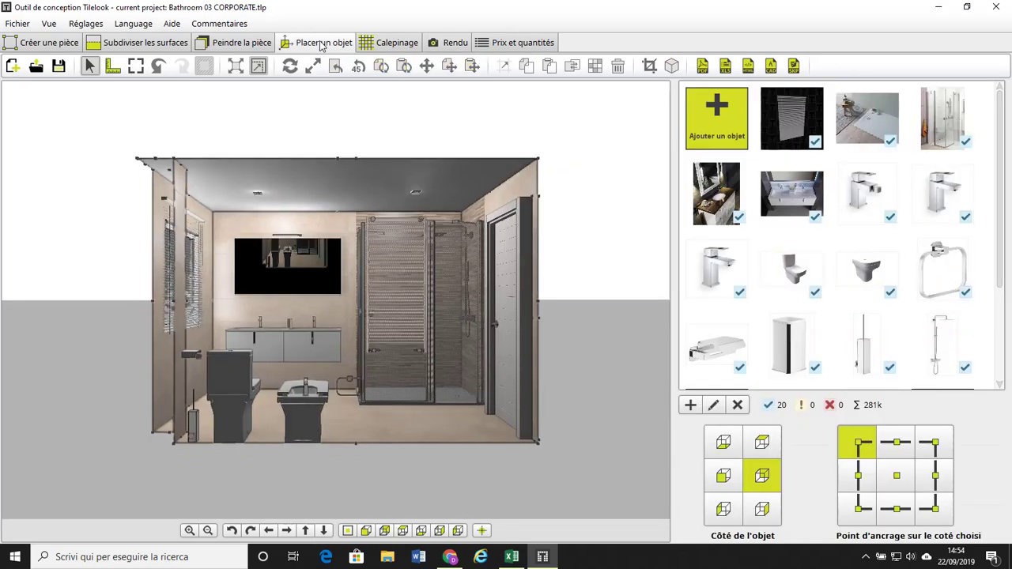
click(503, 253)
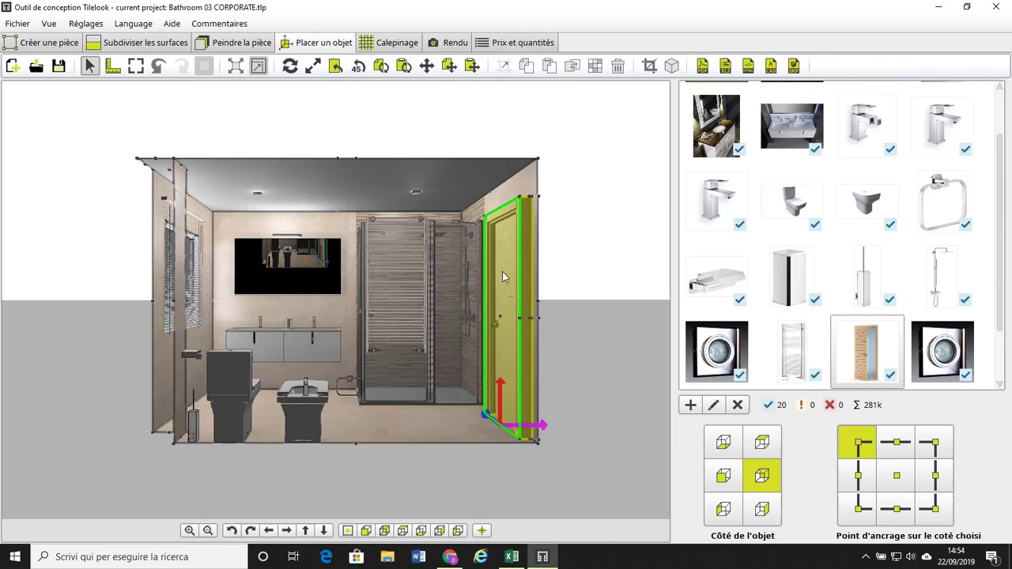
click(714, 405)
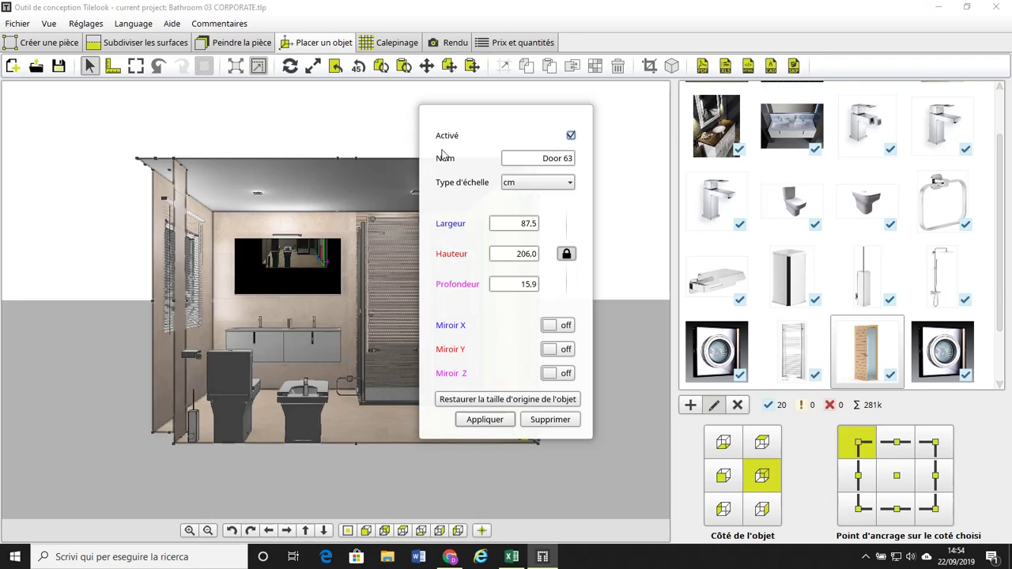
click(570, 136)
click(497, 420)
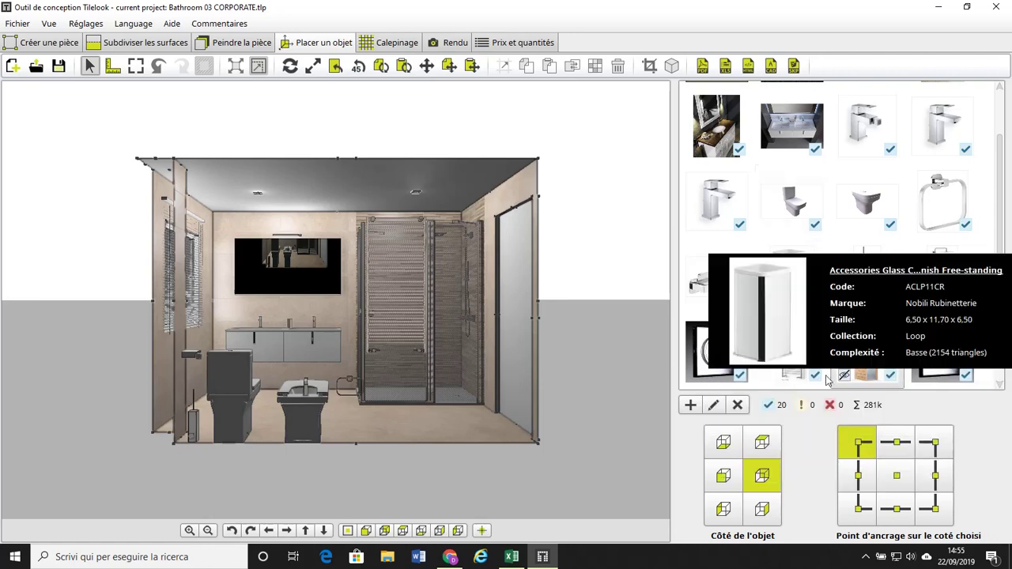
mouse_move(891, 393)
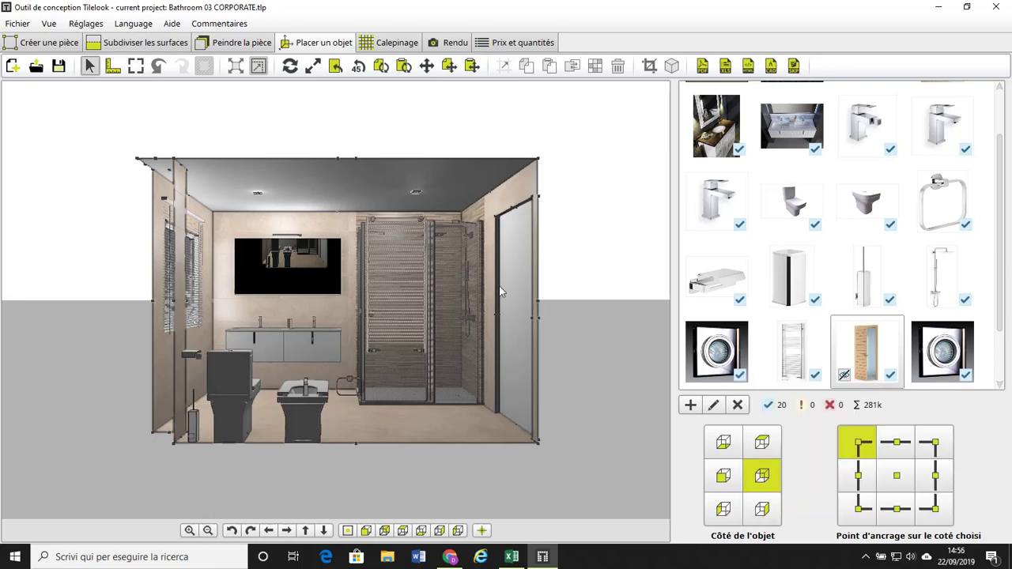
- Examine the room without its door in the render preview, using the back, left, right and front views
click(448, 43)
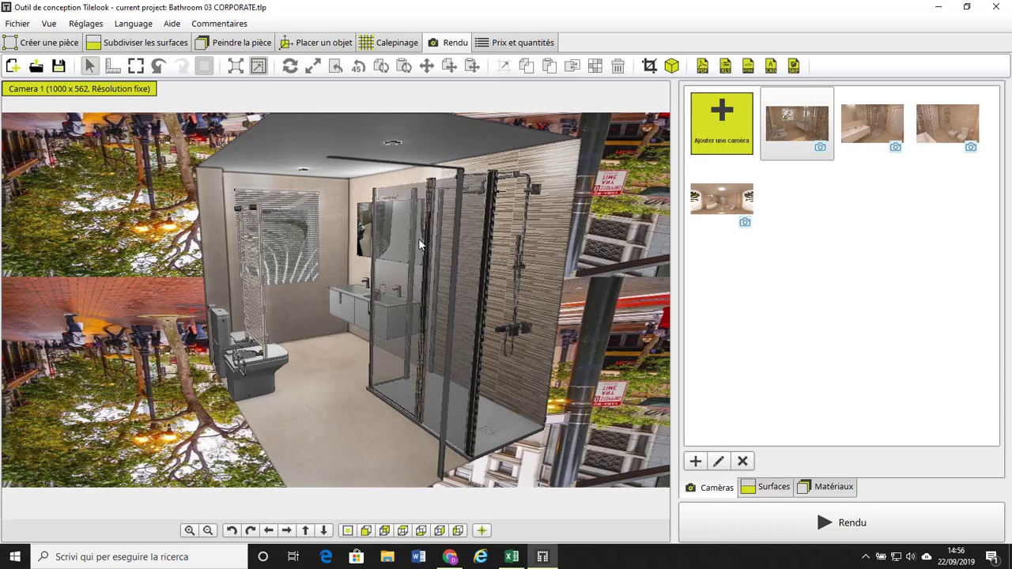
click(310, 43)
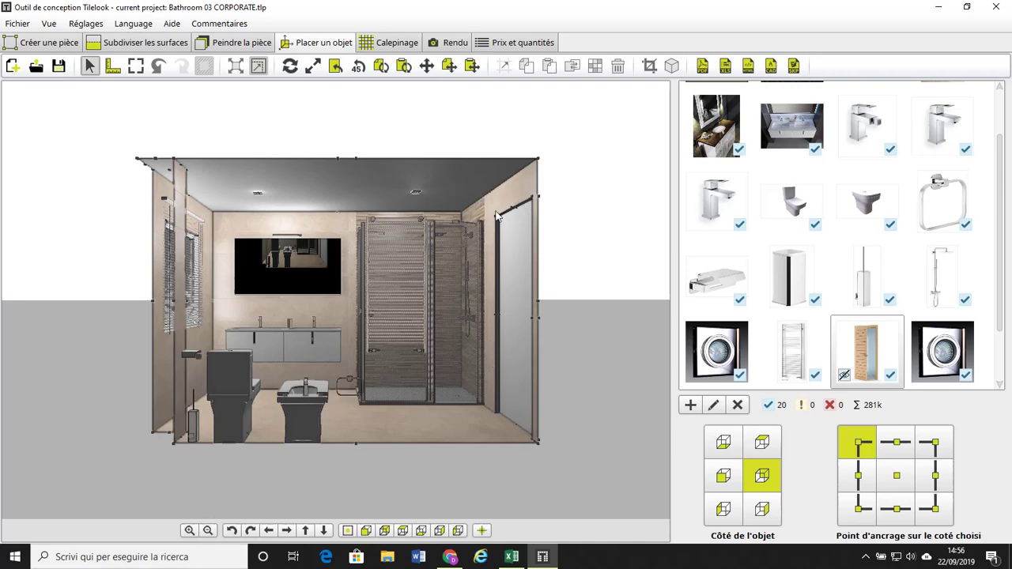
click(449, 43)
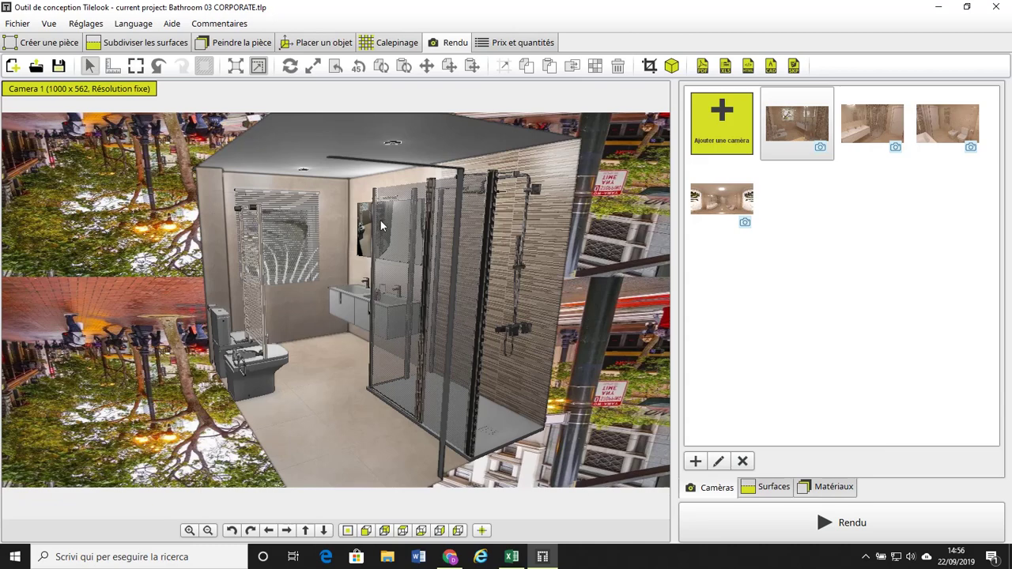
click(384, 532)
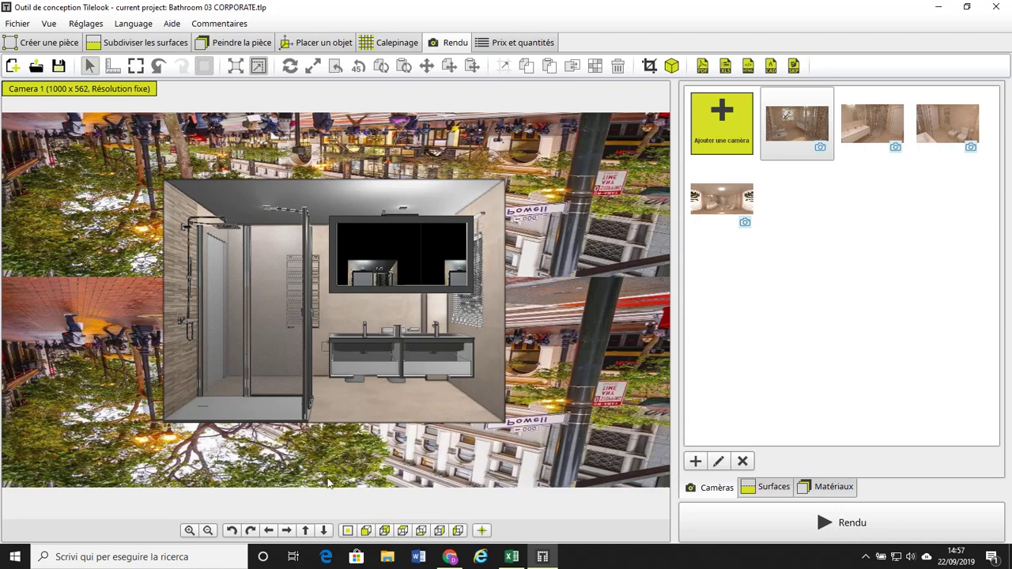
click(439, 531)
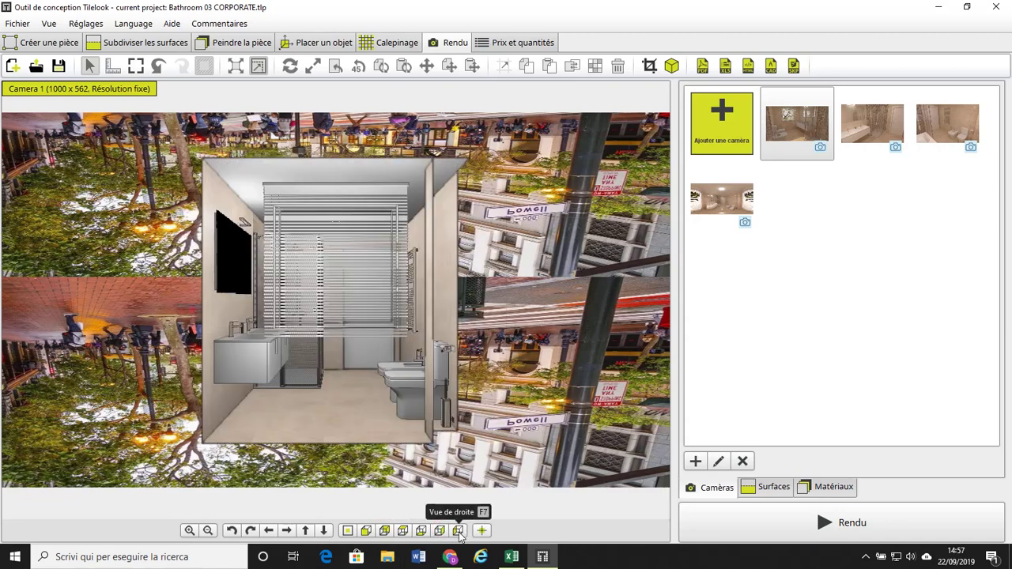
click(459, 533)
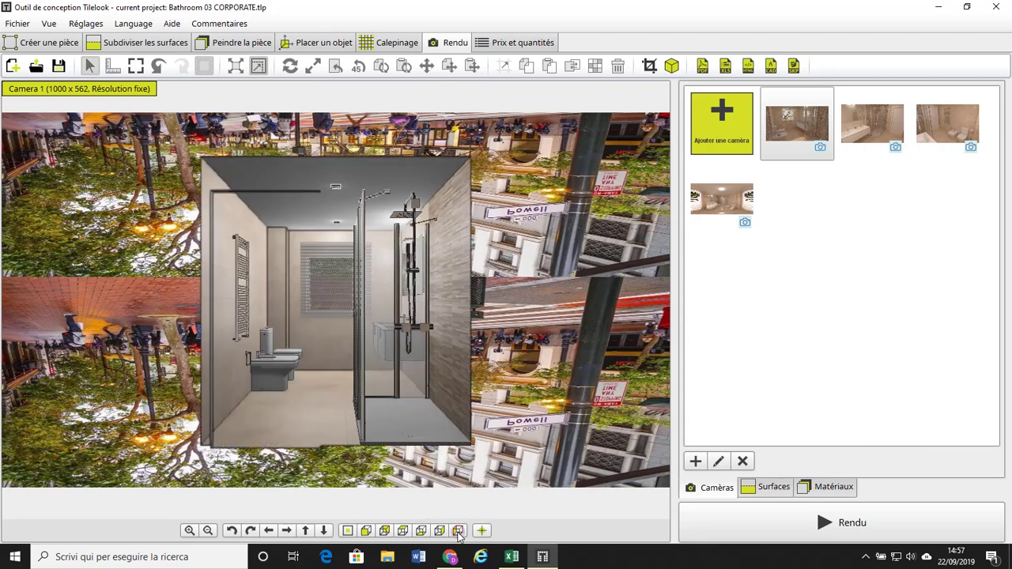
click(364, 530)
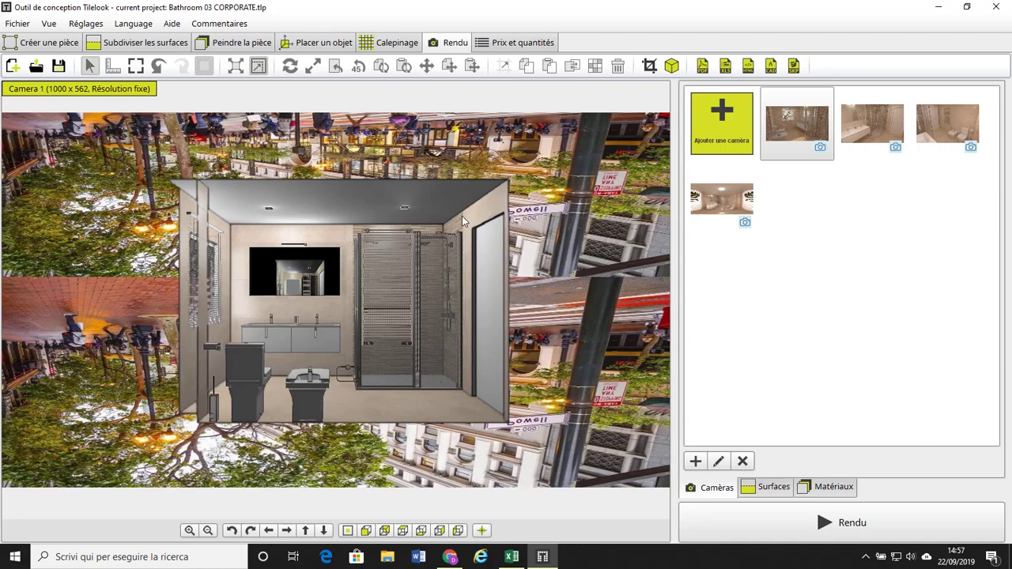
- Make the wall surface Pared 2 around the door opening invisible in the render
click(773, 488)
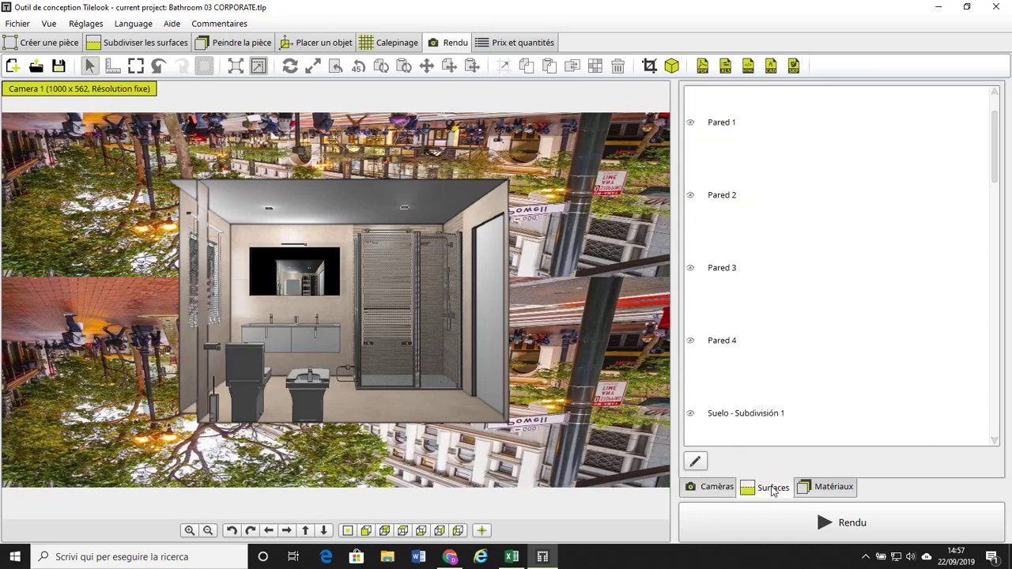
click(478, 219)
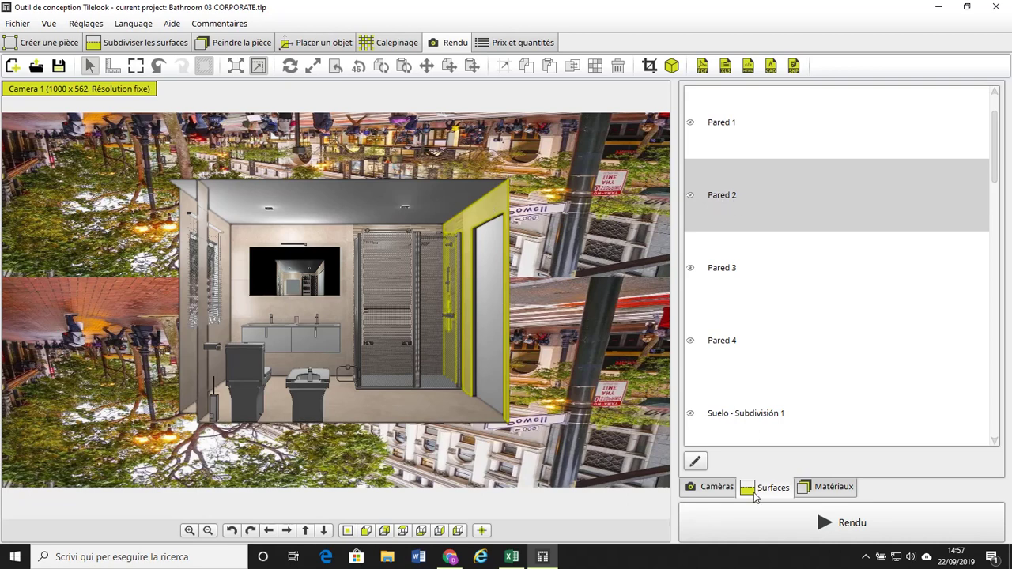
click(696, 463)
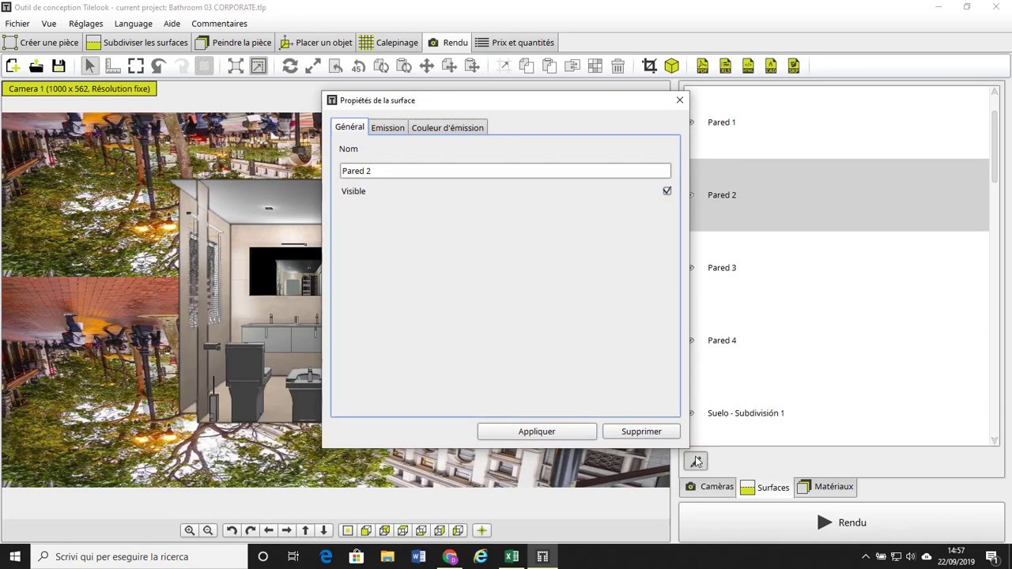
click(667, 192)
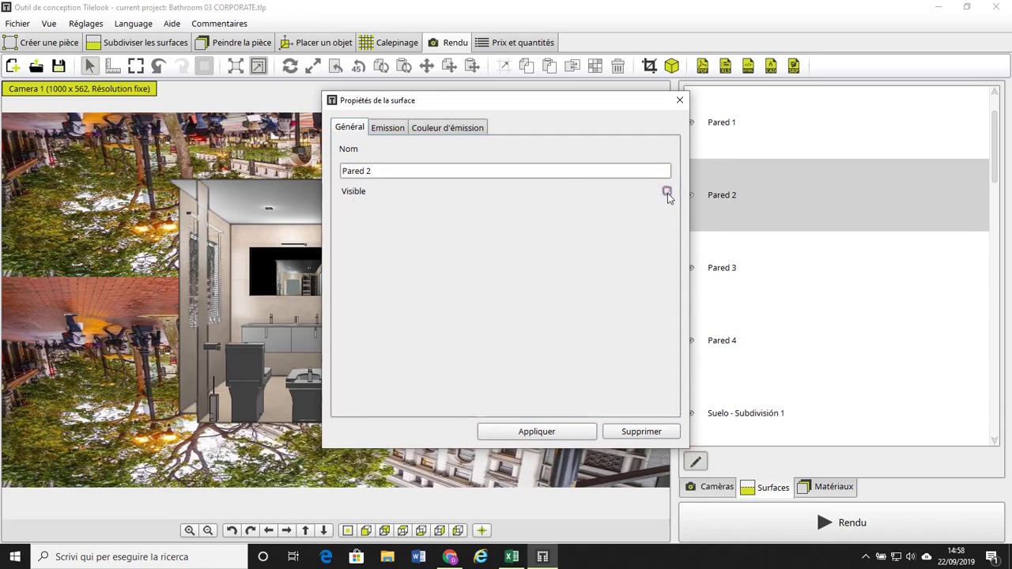
click(559, 434)
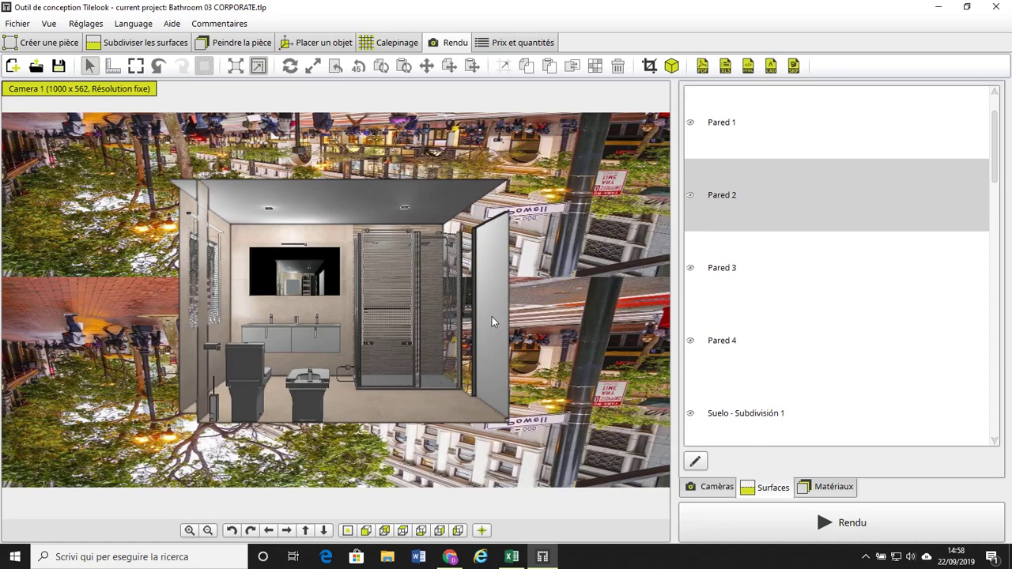
- Make the three Pared 2 - Puerta 1 surfaces invisible: the doorway's side jamb, its large door panel and its upper strip
click(474, 344)
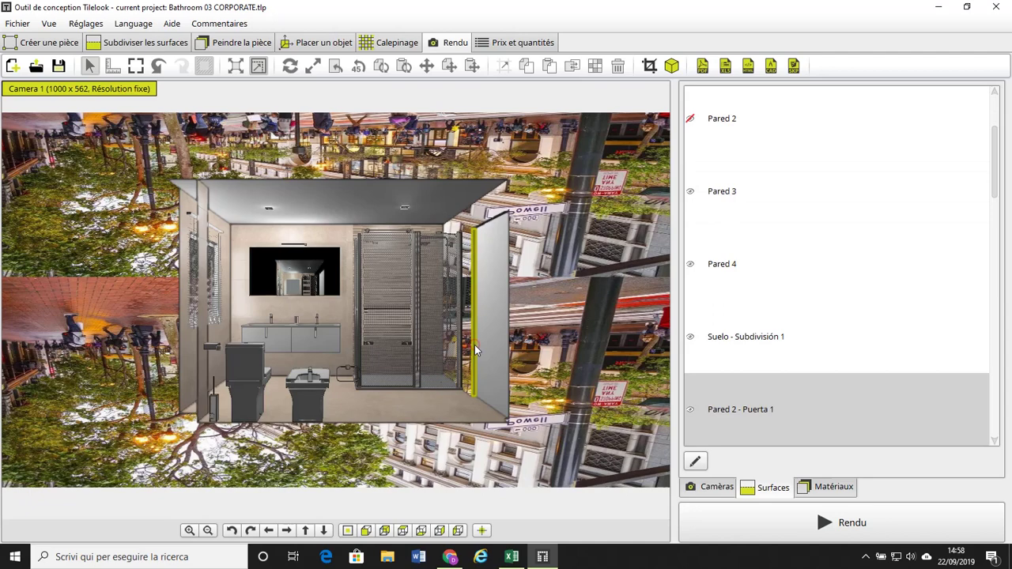
click(693, 464)
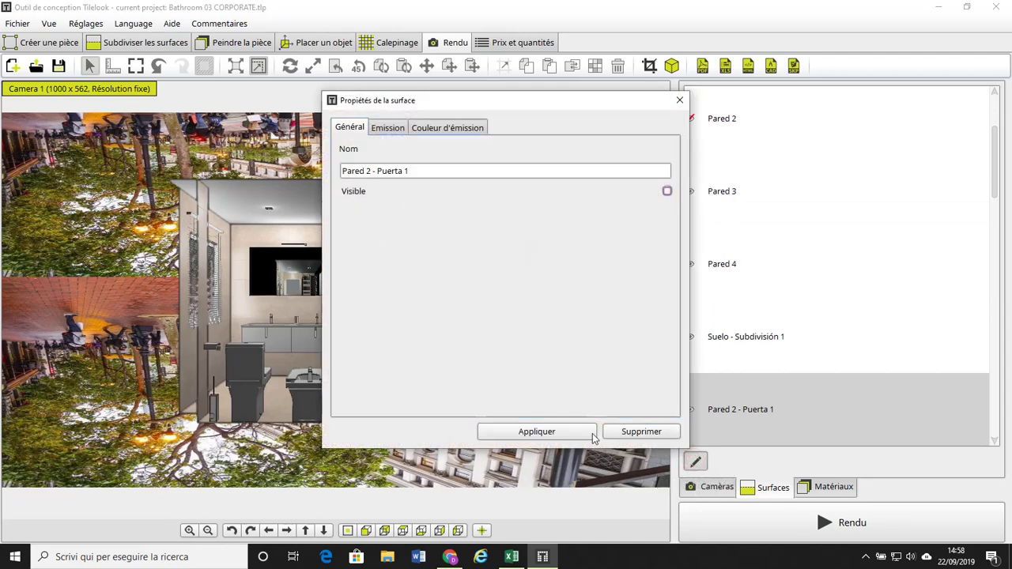
click(666, 191)
click(548, 429)
click(493, 251)
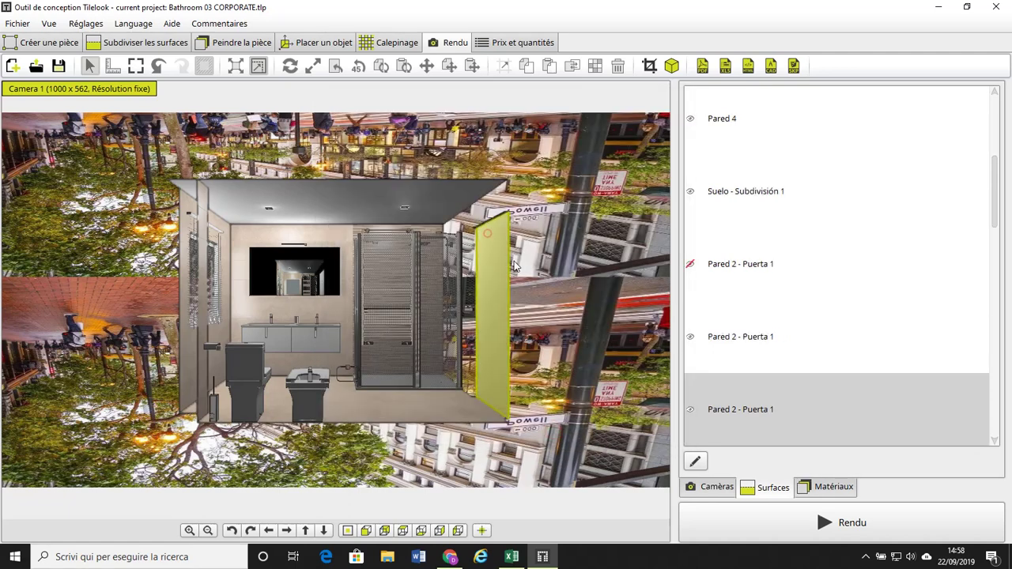
click(696, 462)
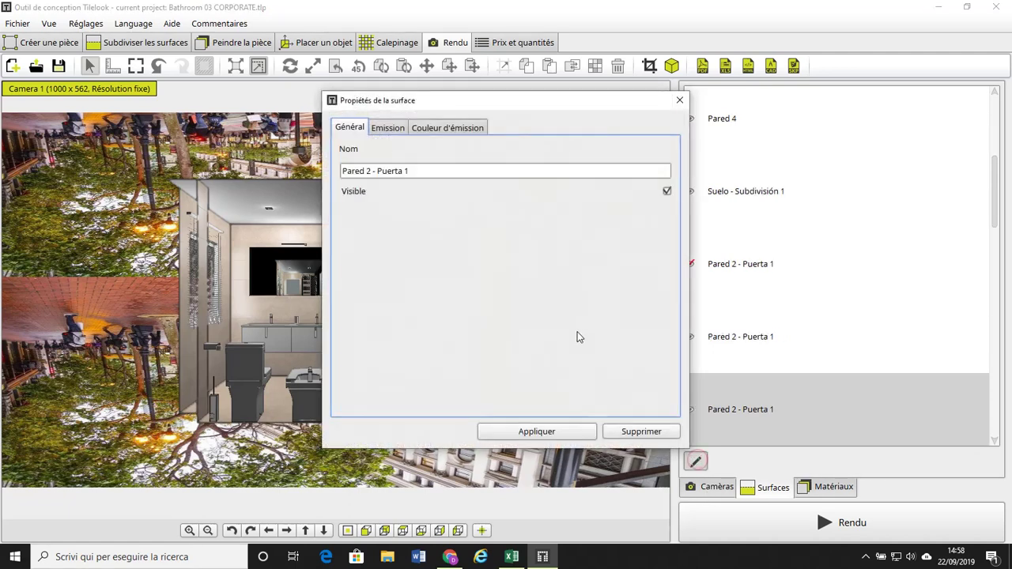
click(666, 191)
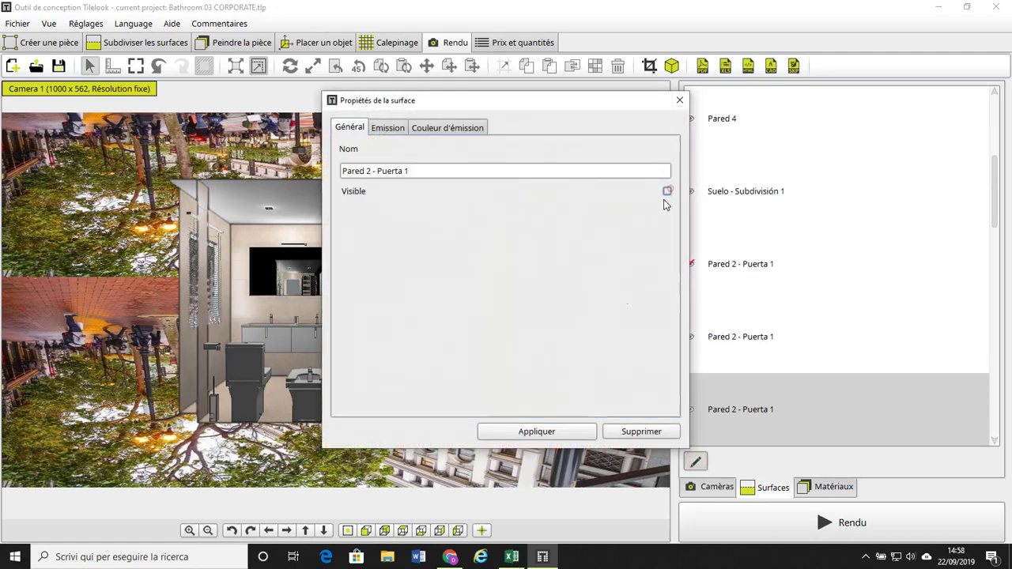
click(566, 437)
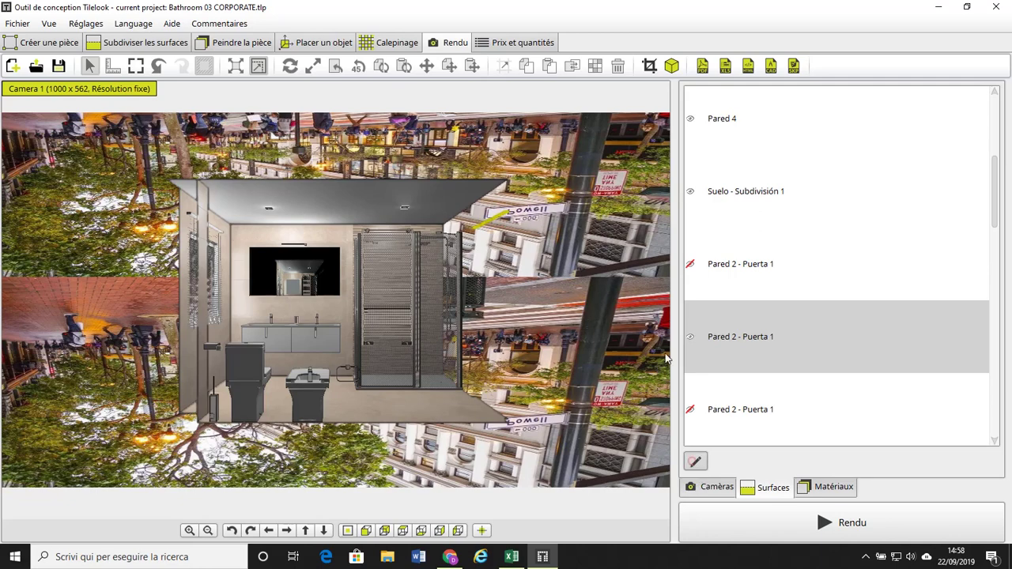
click(695, 462)
click(667, 191)
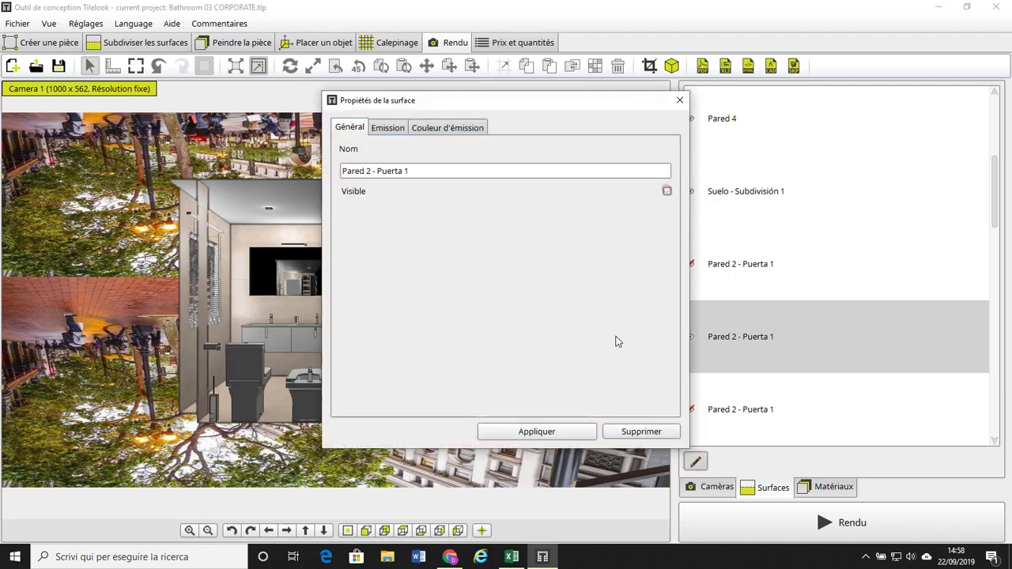
click(536, 432)
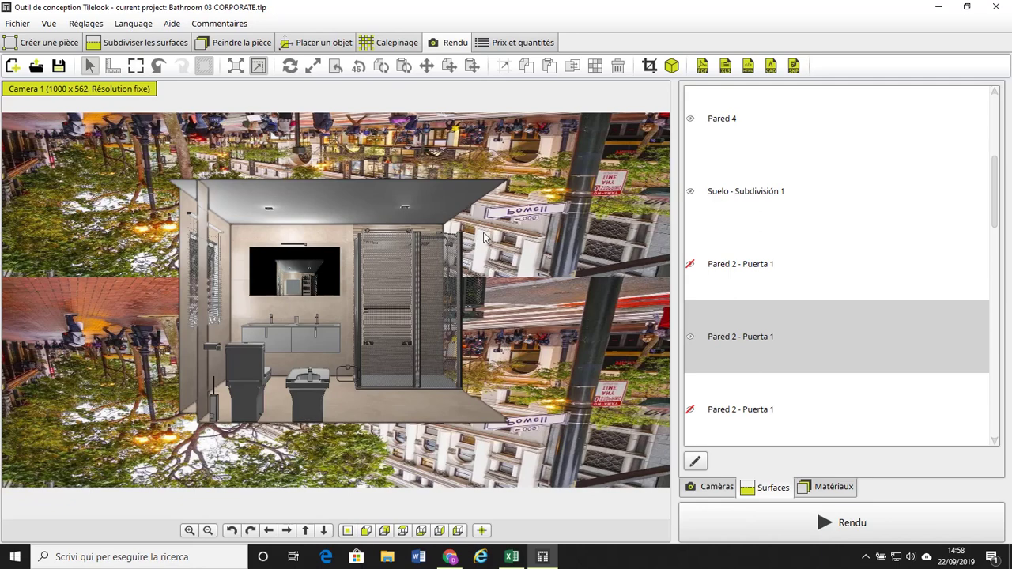
- Examine the room from the back, left, front and right with the wall hidden, and return to the camera list
click(384, 530)
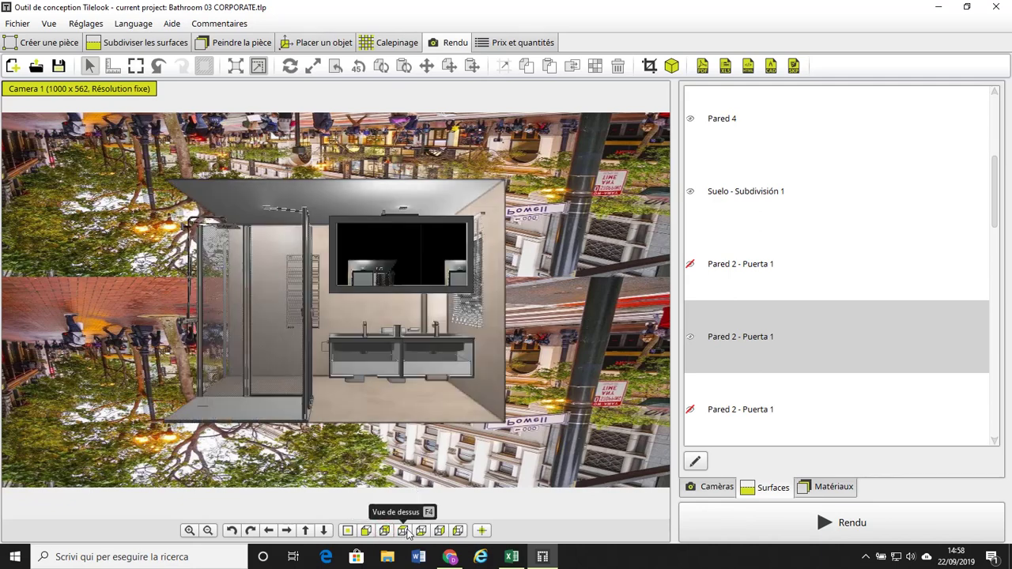
click(439, 531)
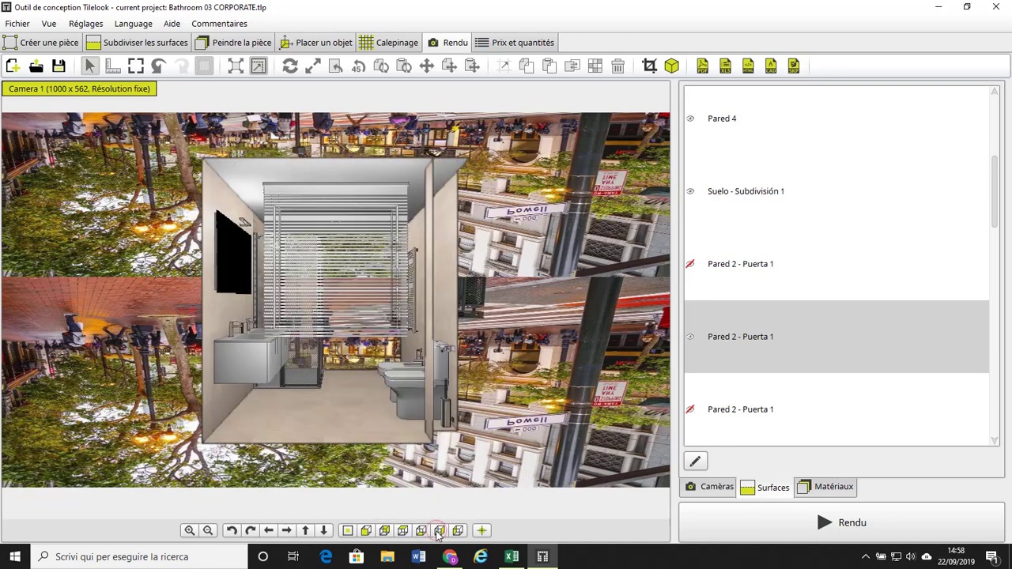
click(362, 532)
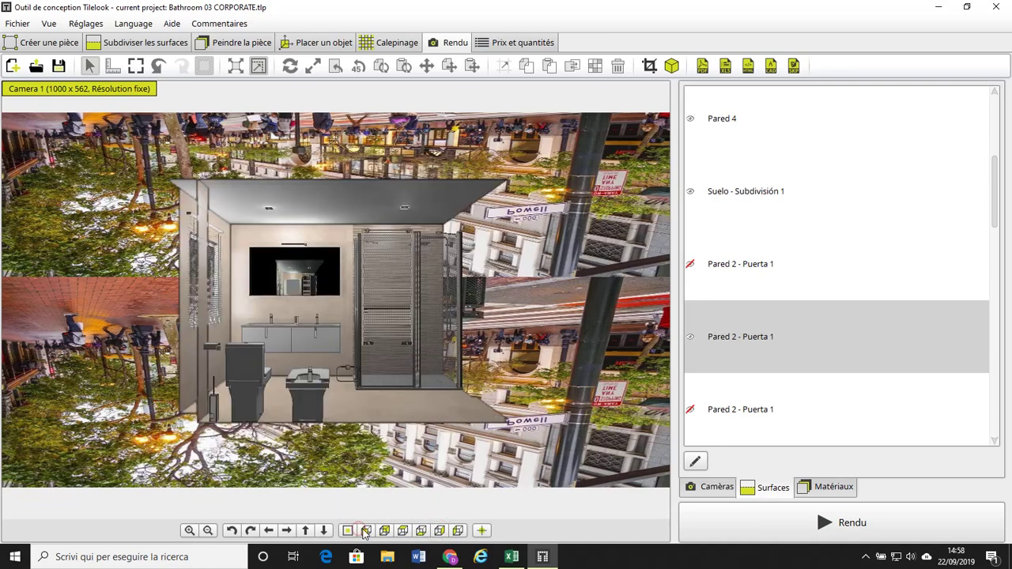
click(459, 532)
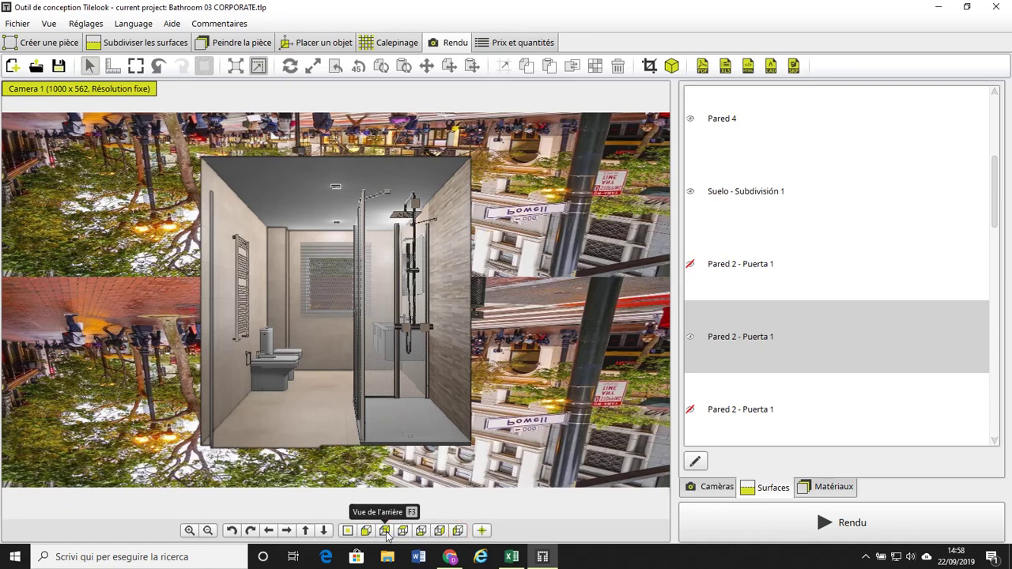
click(690, 338)
click(685, 486)
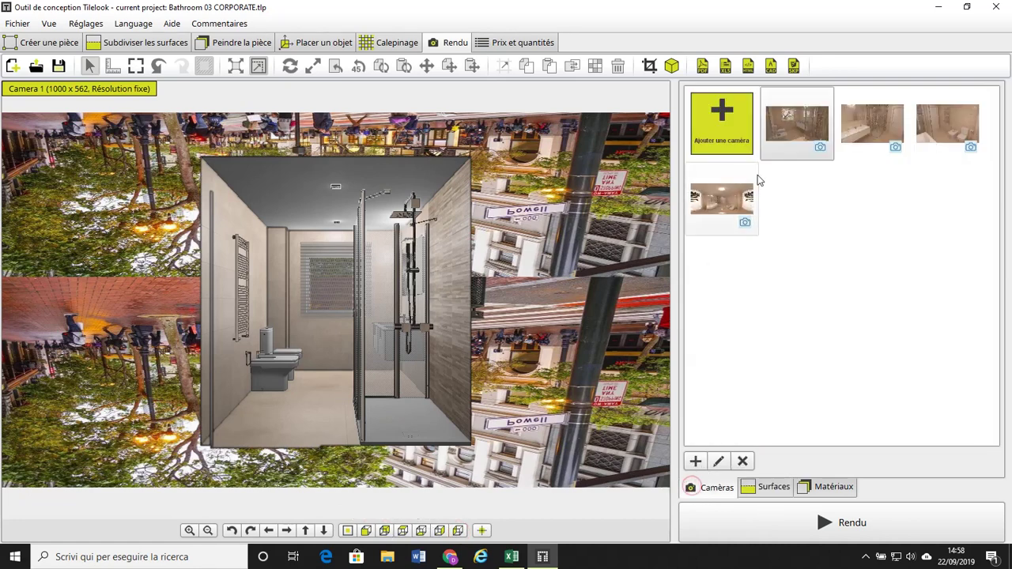